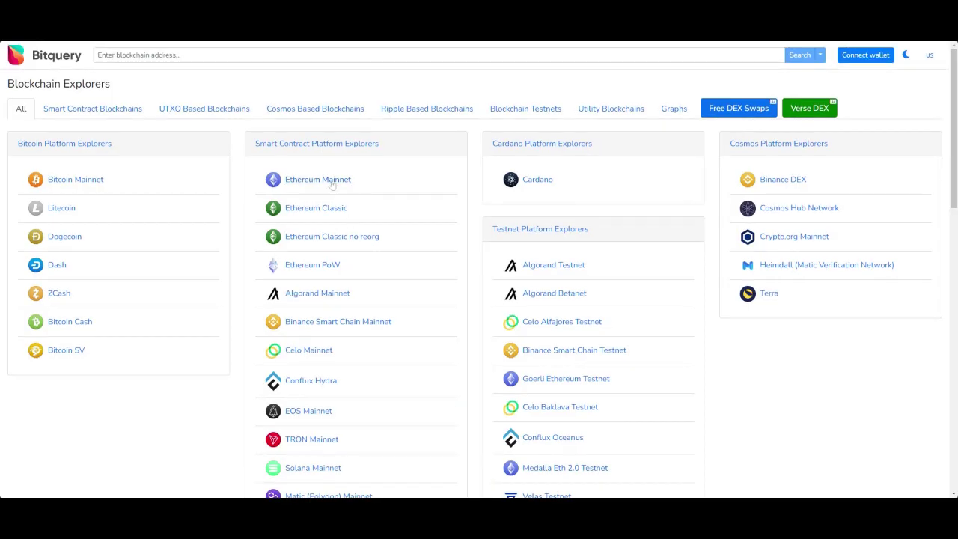
From Ethereum Mainnet's Tokens statistics, open the LOVE token's details page
{"action": "left_click", "coordinate": [318, 179]}
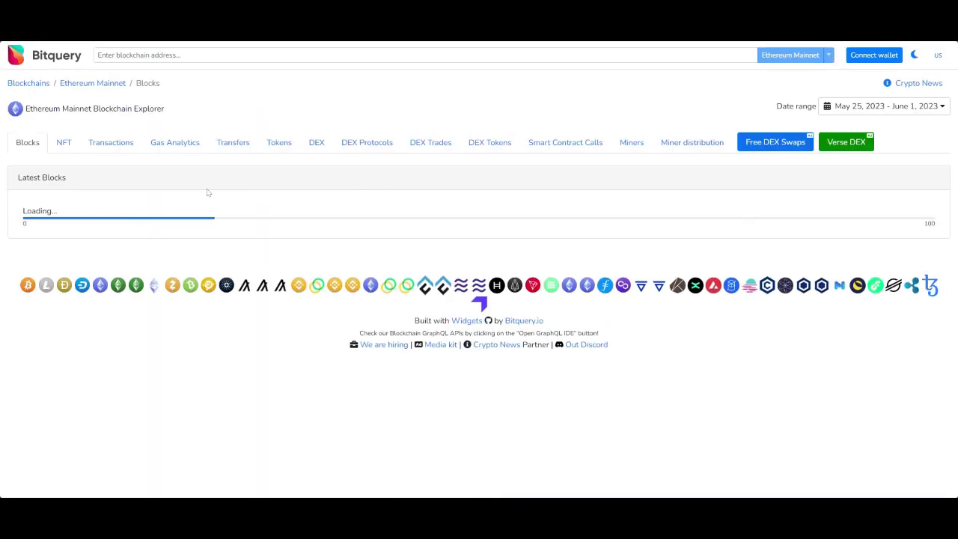
{"action": "left_click", "coordinate": [281, 142]}
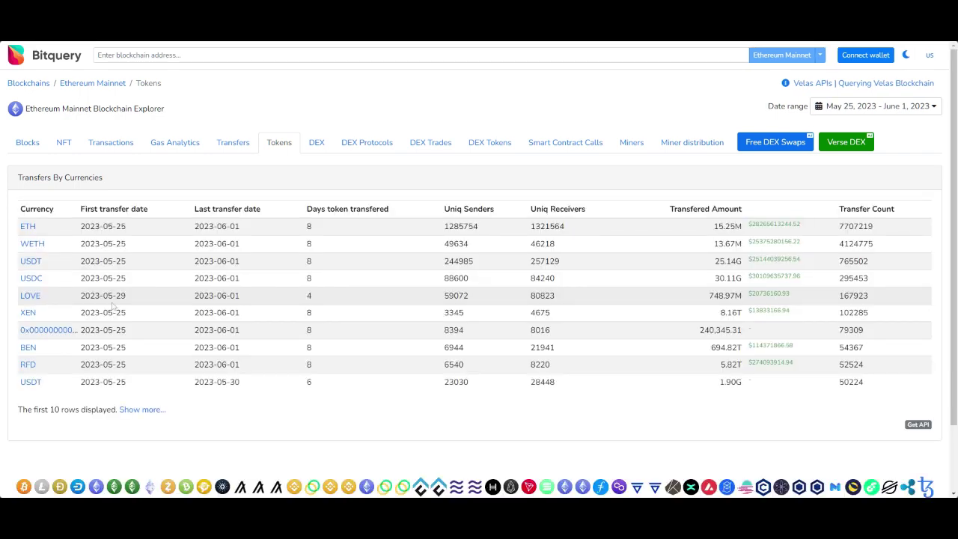
{"action": "left_click", "coordinate": [30, 296]}
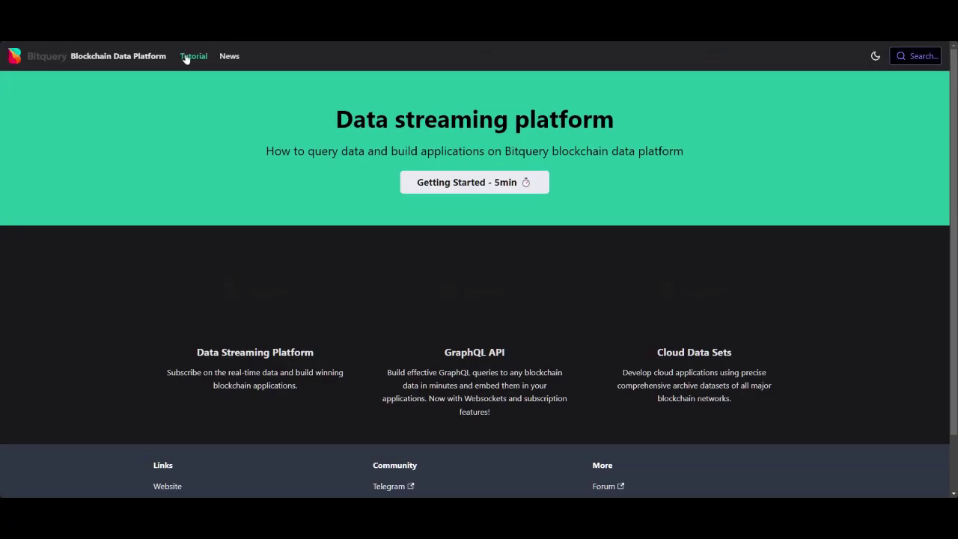
Go through Tutorial, Quick Start and Your First Query to launch the IDE on streaming.bitquery.io/graphql
{"action": "left_click", "coordinate": [186, 60]}
{"action": "left_click", "coordinate": [44, 102]}
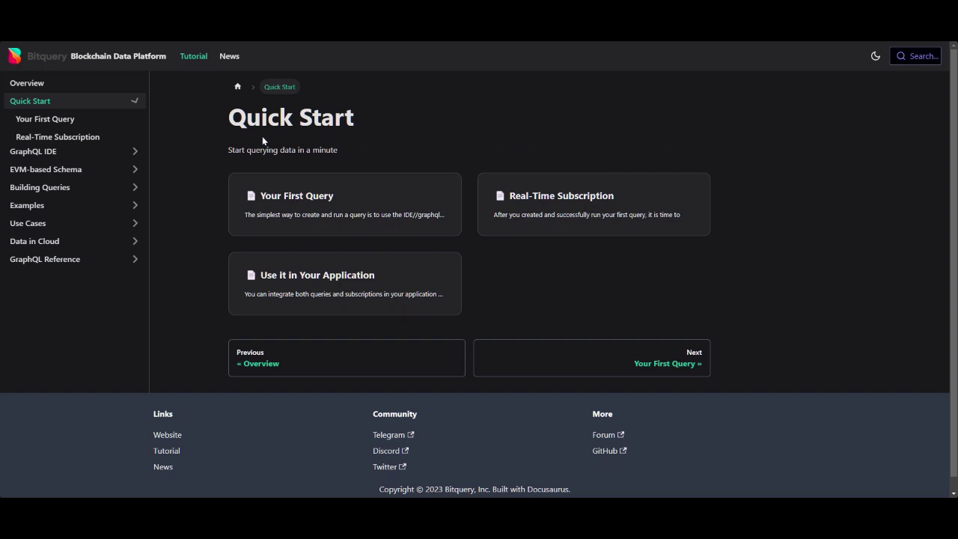
{"action": "left_click", "coordinate": [308, 196]}
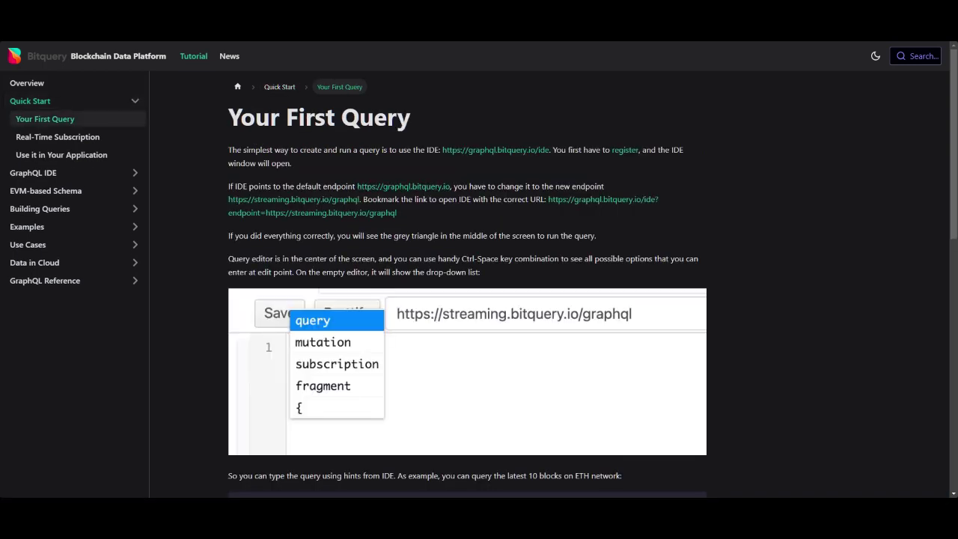
{"action": "left_click", "coordinate": [565, 201]}
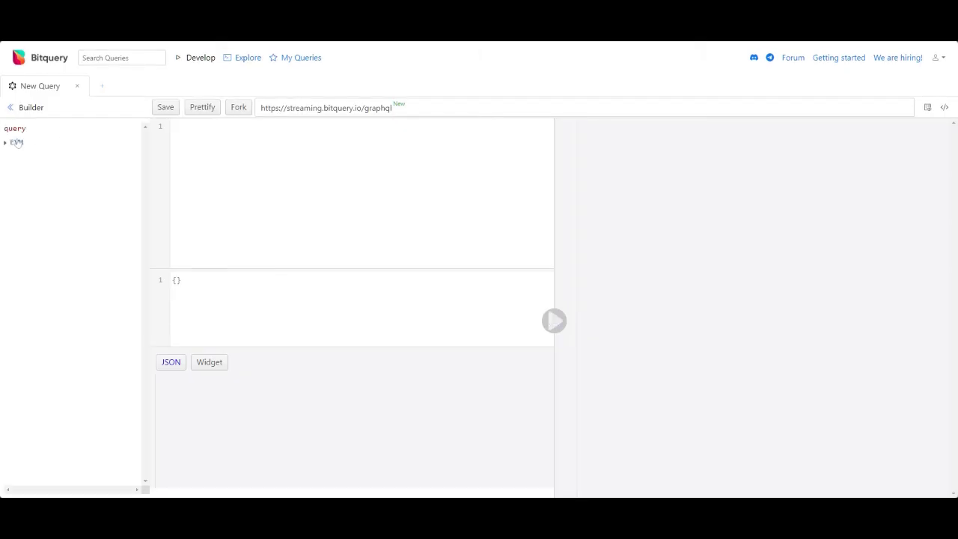
Add EVM with dataset combined and network eth, and select BalanceUpdates
{"action": "left_click", "coordinate": [17, 142]}
{"action": "left_click", "coordinate": [30, 155]}
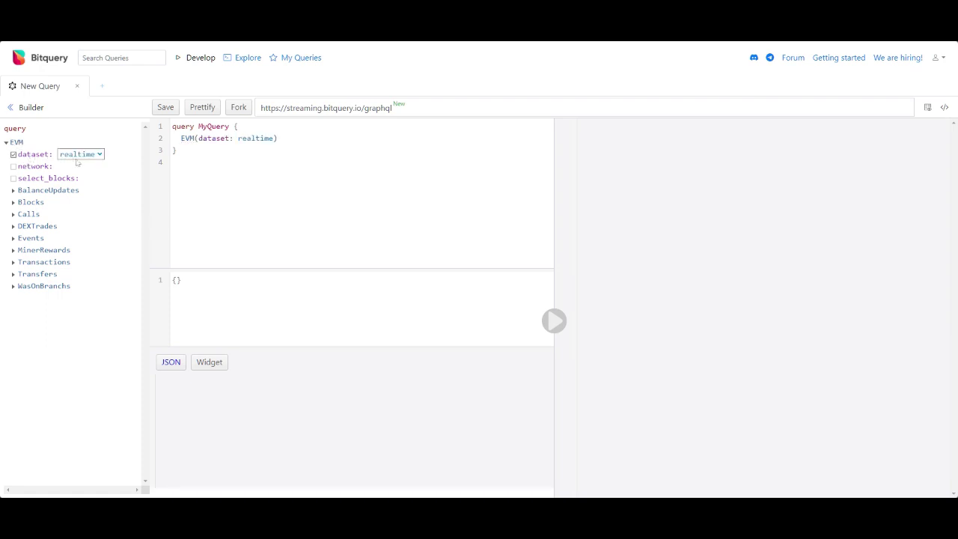
{"action": "left_click", "coordinate": [80, 187]}
{"action": "left_click", "coordinate": [34, 166]}
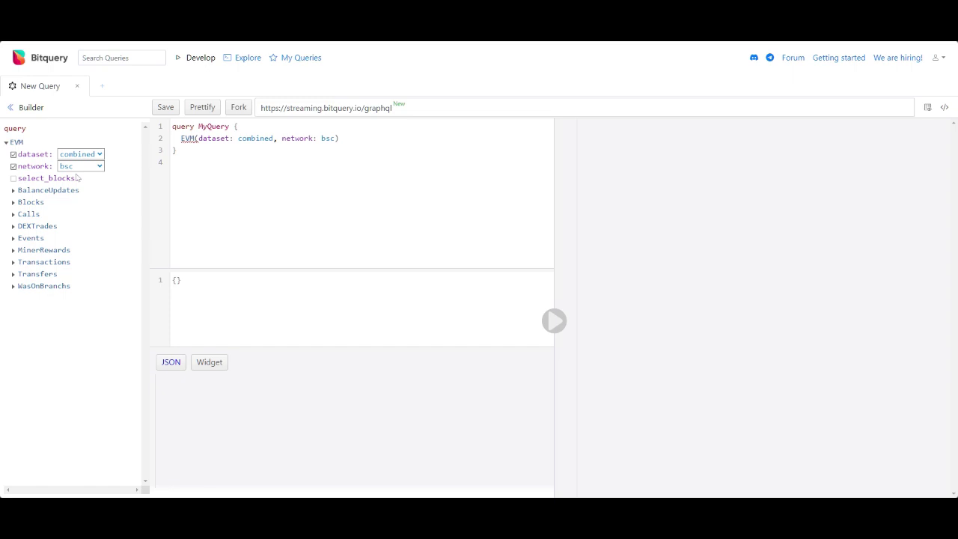
{"action": "left_click", "coordinate": [74, 190]}
{"action": "left_click", "coordinate": [65, 193]}
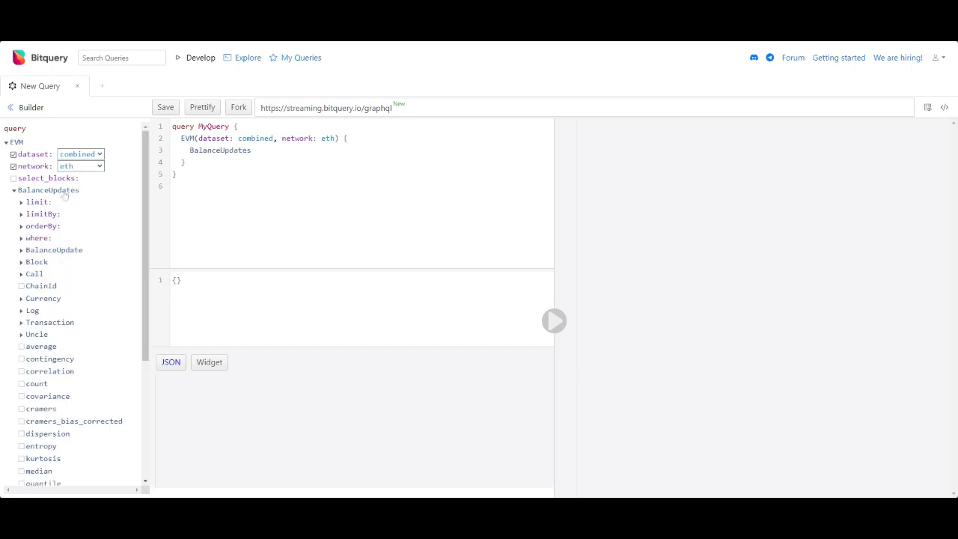
Limit BalanceUpdates to 10 and filter Currency SmartContract to the pasted token address
{"action": "left_click", "coordinate": [38, 202]}
{"action": "left_click", "coordinate": [44, 203]}
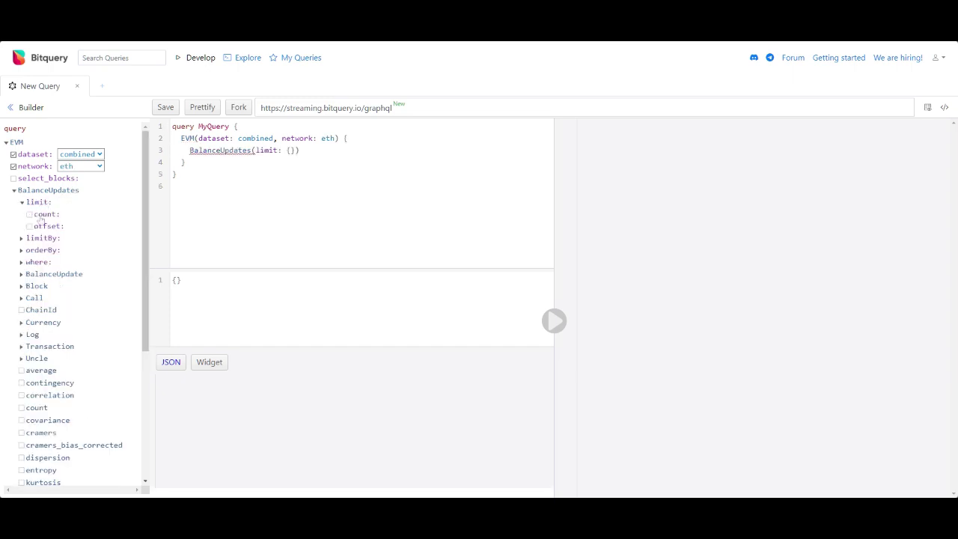
{"action": "left_click", "coordinate": [37, 215]}
{"action": "scroll", "coordinate": [39, 217], "scroll_direction": "down", "scroll_amount": 1}
{"action": "left_click", "coordinate": [39, 217]}
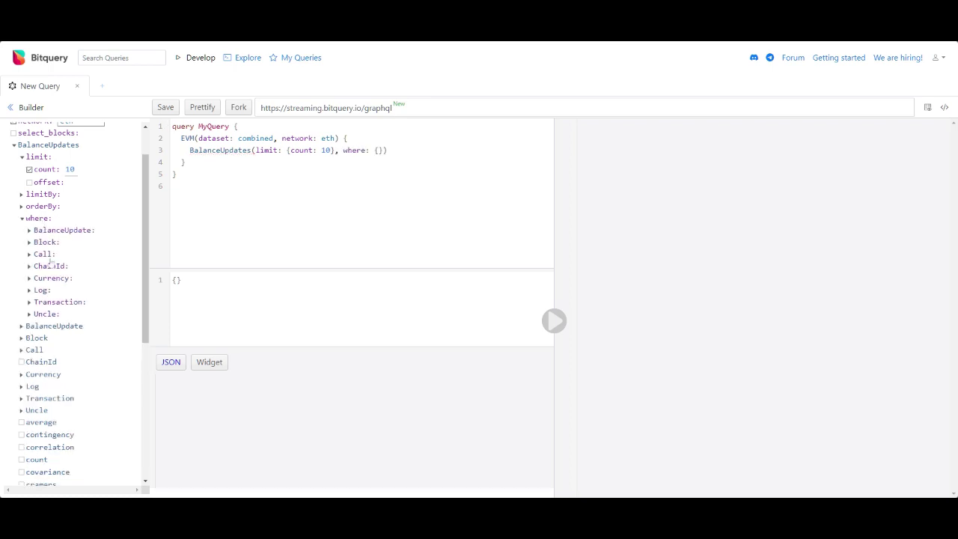
{"action": "left_click", "coordinate": [53, 279]}
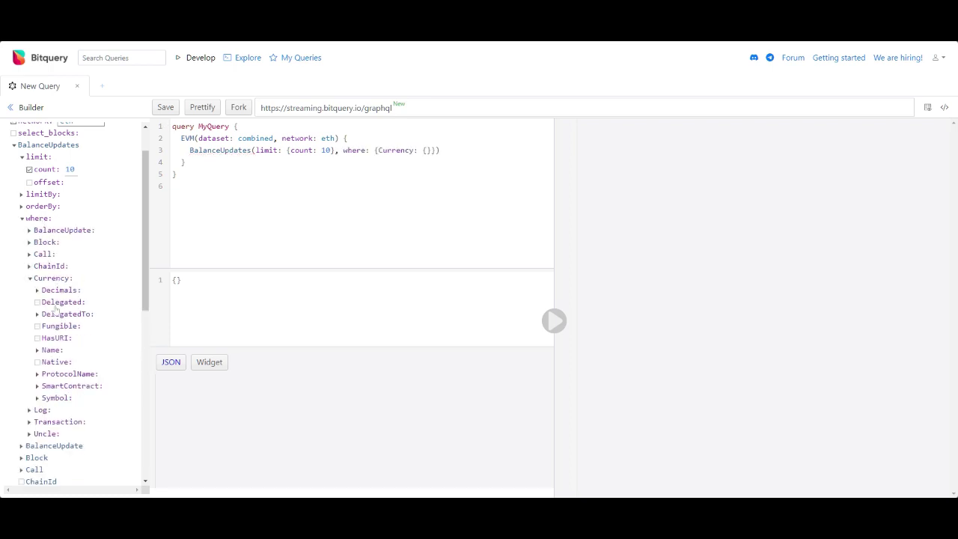
{"action": "left_click", "coordinate": [61, 386]}
{"action": "scroll", "coordinate": [60, 386], "scroll_direction": "down", "scroll_amount": 1}
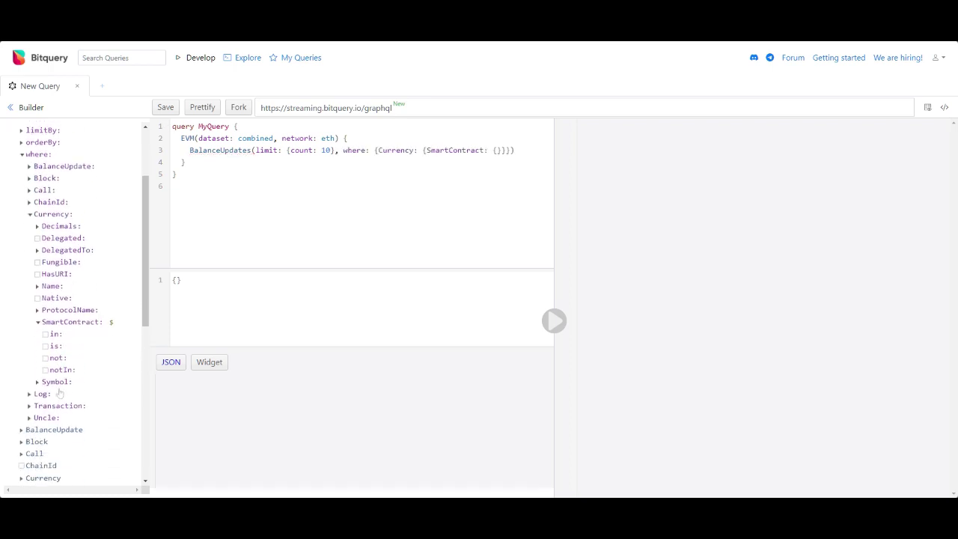
{"action": "left_click", "coordinate": [54, 347]}
{"action": "type", "text": "0xb22c05cedbf879a661fcc566b5a759d005cf7b4c"}
{"action": "scroll", "coordinate": [53, 349], "scroll_direction": "down", "scroll_amount": 2}
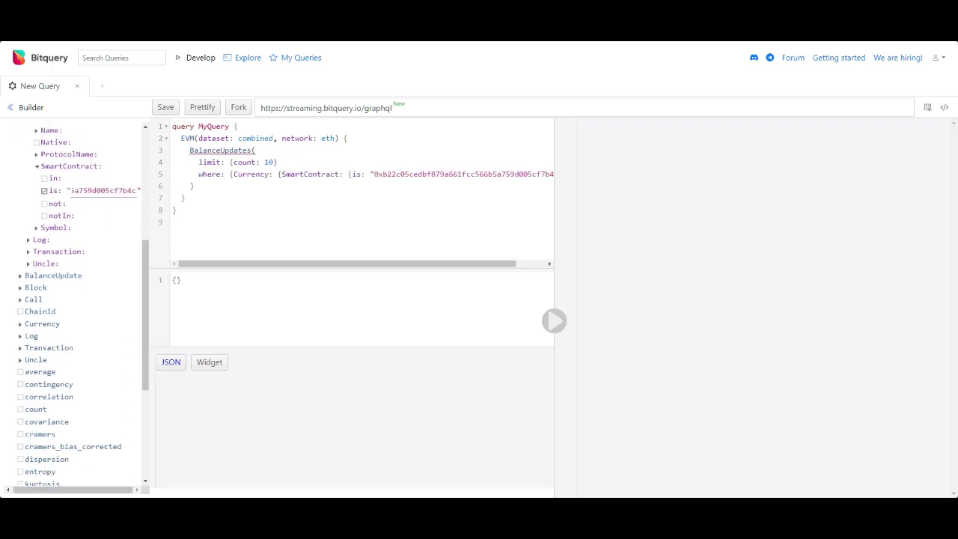
Add a BalanceUpdate selection block returning the holder's Address
{"action": "left_click", "coordinate": [194, 185]}
{"action": "type", "text": "{"}
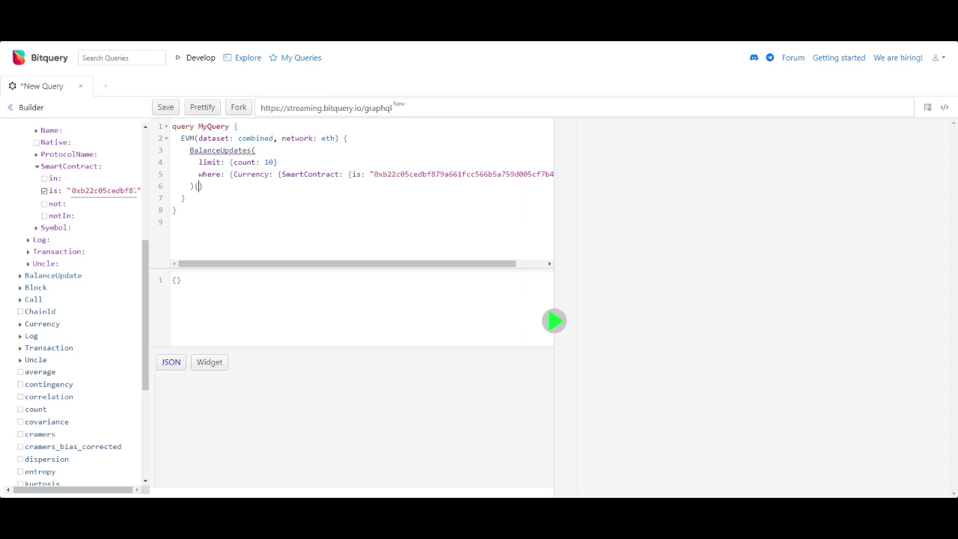
{"action": "key", "text": "Return"}
{"action": "type", "text": "BalanceUpdate"}
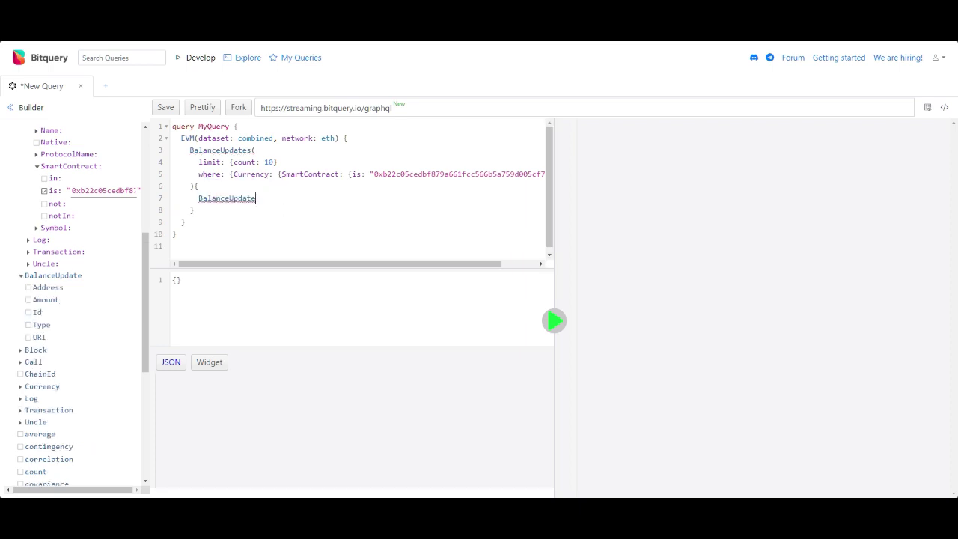
{"action": "type", "text": "{"}
{"action": "key", "text": "Return"}
{"action": "key", "text": "Return"}
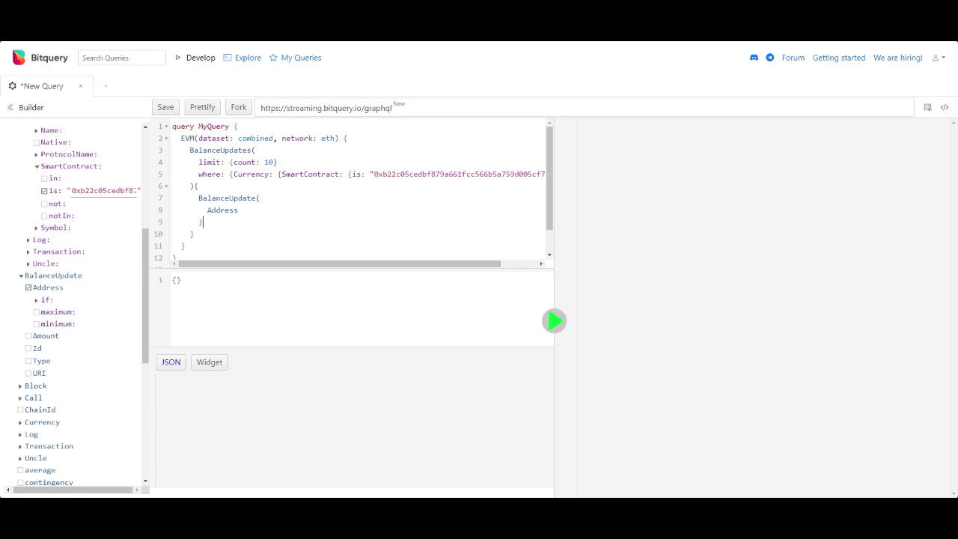
Add balance: sum(of: BalanceUpdate_Amount, selectWhere: {gt: "0"})
{"action": "key", "text": "Return"}
{"action": "type", "text": "balance:sum"}
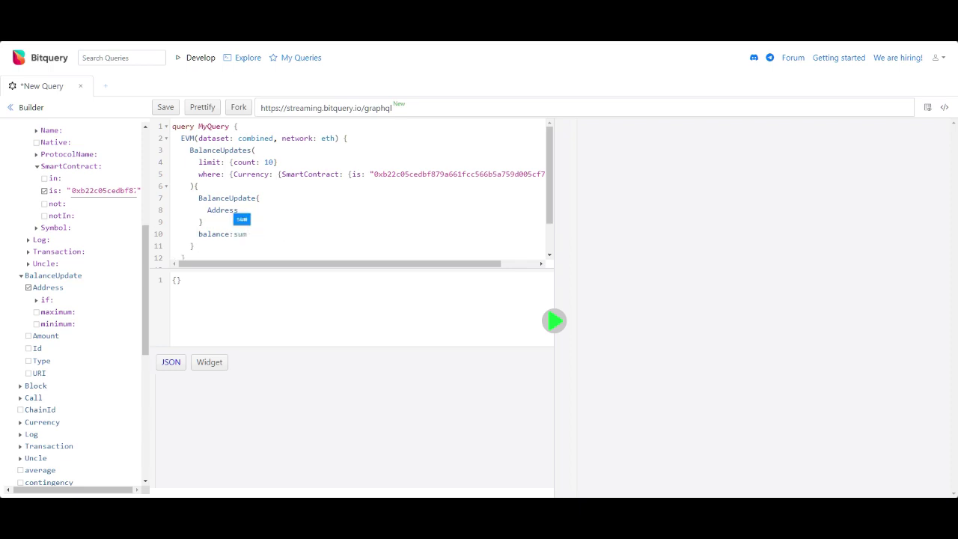
{"action": "type", "text": "("}
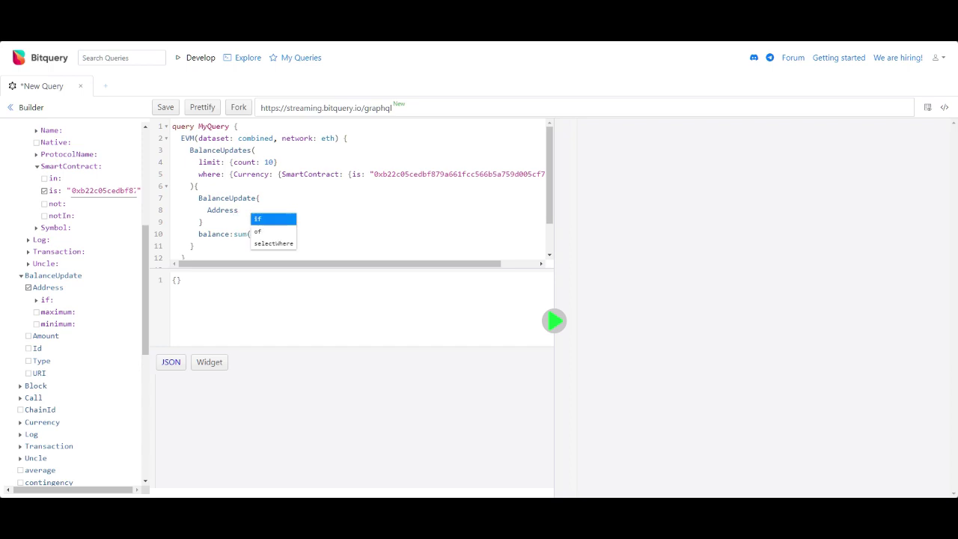
{"action": "key", "text": "Down"}
{"action": "key", "text": "Return"}
{"action": "type", "text": ":"}
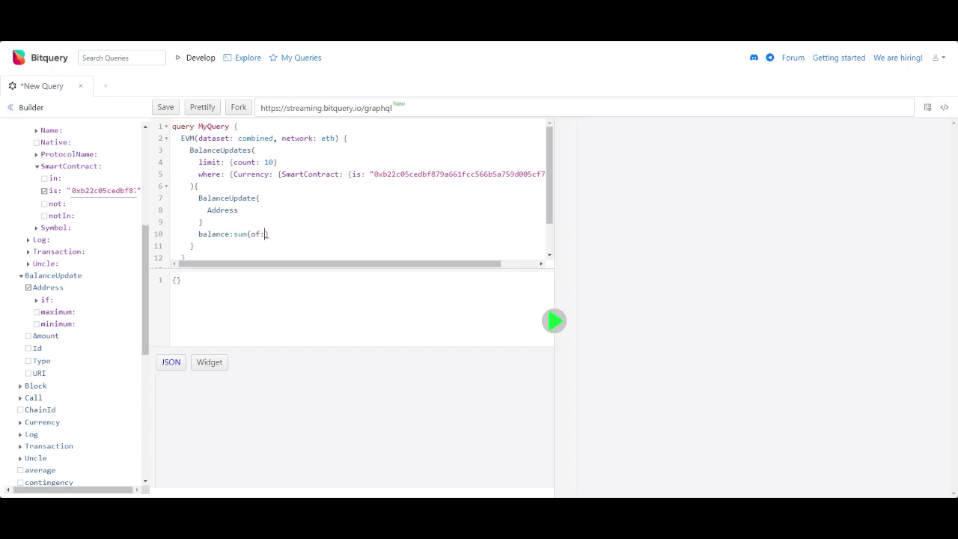
{"action": "type", "text": "Bal"}
{"action": "key", "text": "Return"}
{"action": "type", "text": ",selectWhere"}
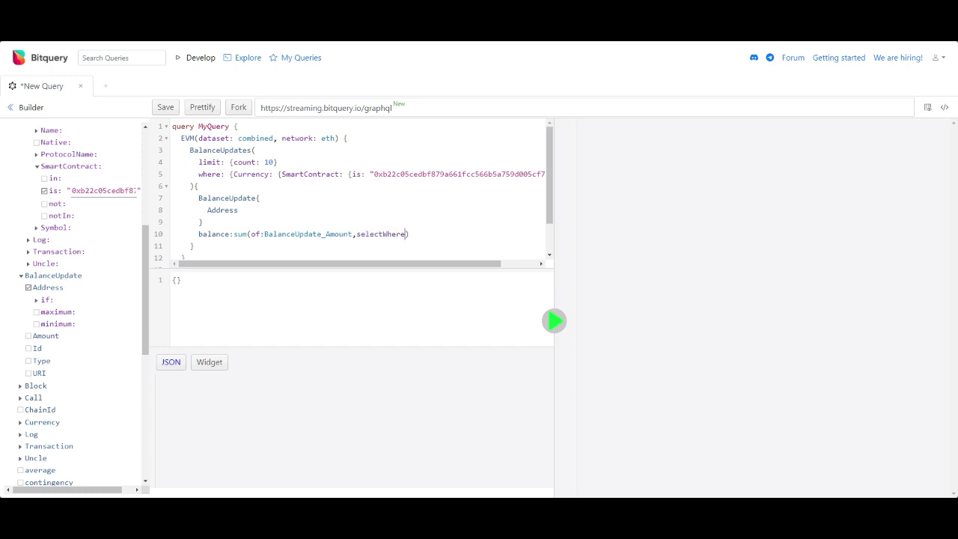
{"action": "key", "text": "Return"}
{"action": "type", "text": ":{"}
{"action": "key", "text": "Return"}
{"action": "type", "text": ":\"0"}
Order results by descendingByField "balance" and run the top-holders query
{"action": "scroll", "coordinate": [42, 230], "scroll_direction": "up", "scroll_amount": 5}
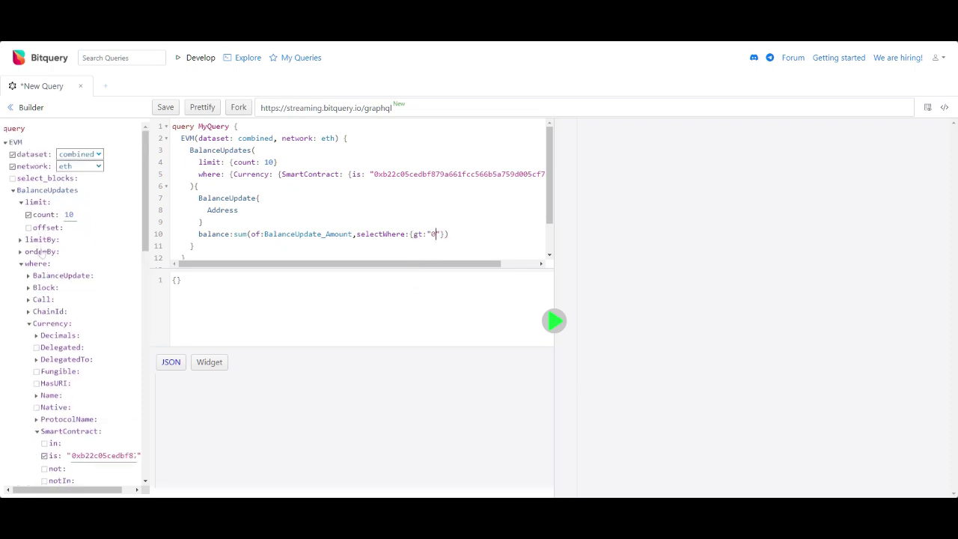
{"action": "left_click", "coordinate": [41, 253]}
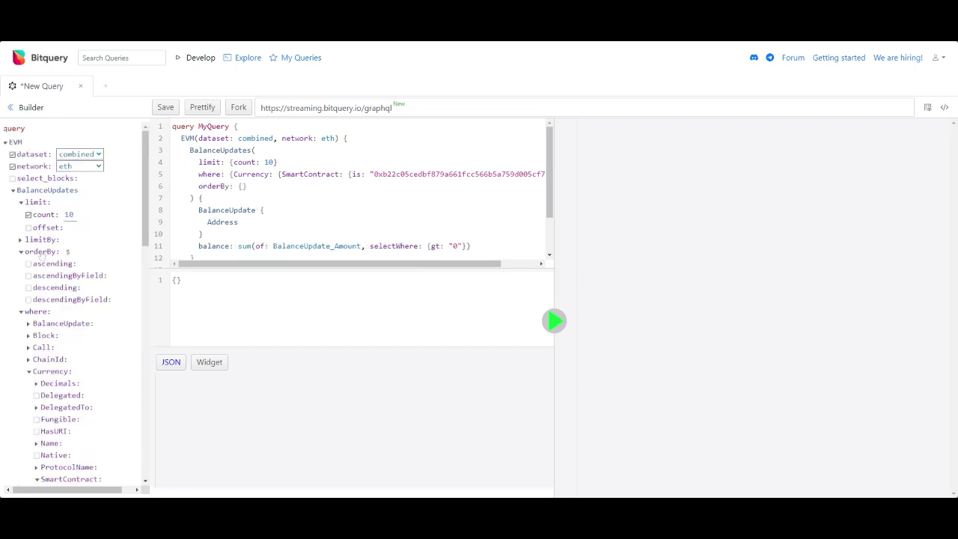
{"action": "left_click", "coordinate": [45, 300]}
{"action": "type", "text": "balan"}
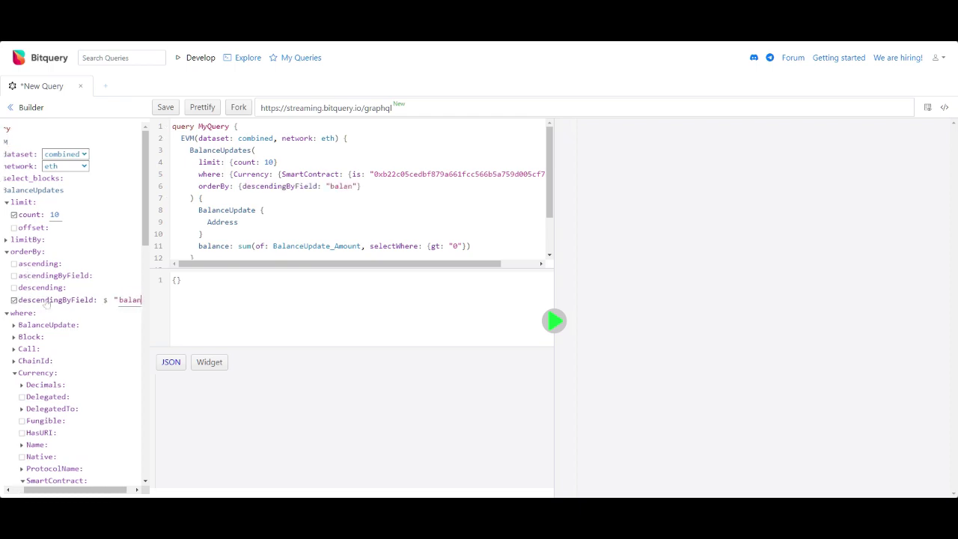
{"action": "type", "text": "ce"}
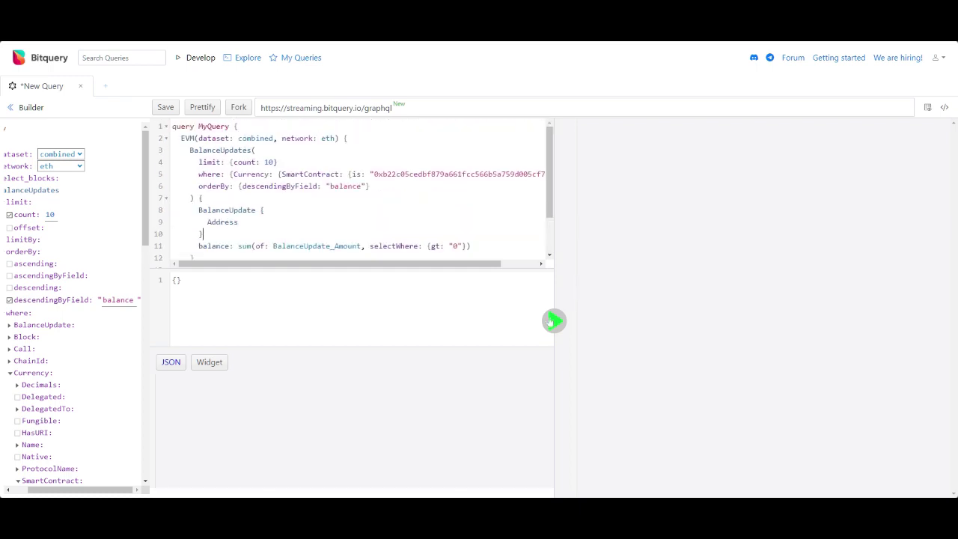
{"action": "left_click", "coordinate": [554, 321]}
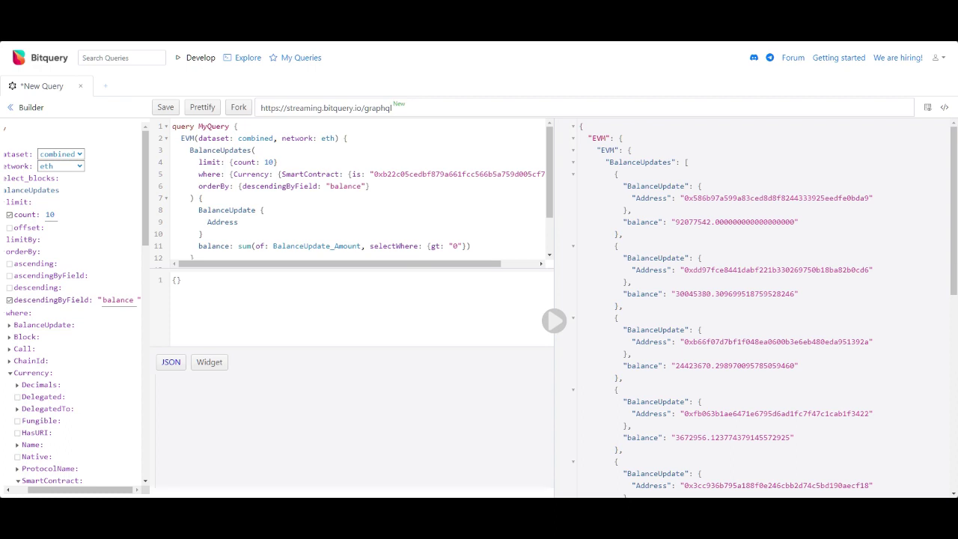
Raise the limit count to 100 and then 1000, rerunning the query each time
{"action": "scroll", "coordinate": [763, 303], "scroll_direction": "down", "scroll_amount": 10}
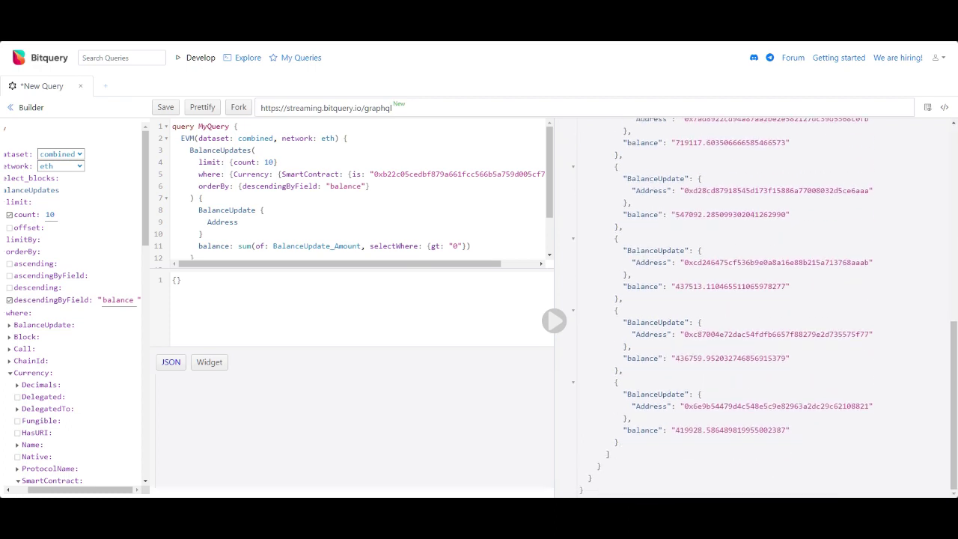
{"action": "type", "text": "0"}
{"action": "left_click", "coordinate": [553, 321]}
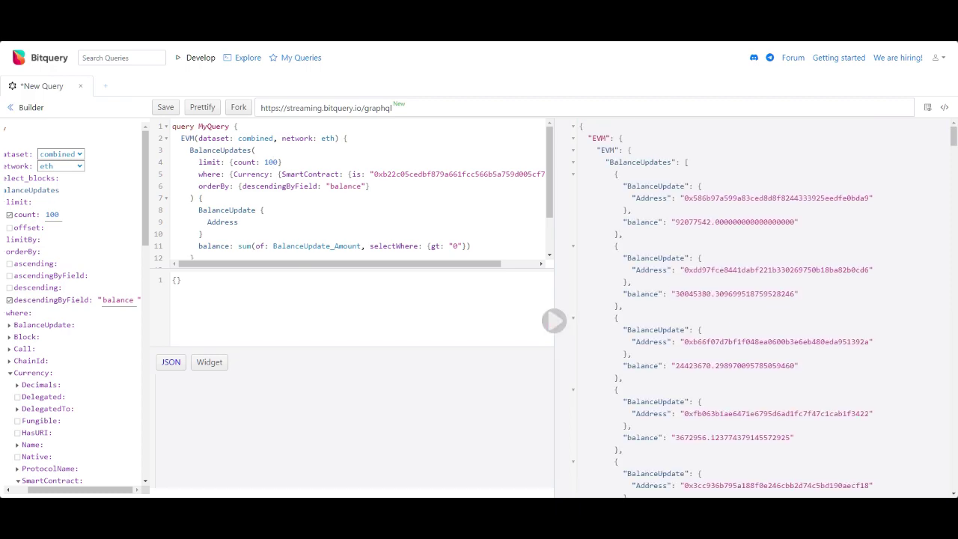
{"action": "scroll", "coordinate": [756, 307], "scroll_direction": "down", "scroll_amount": 20}
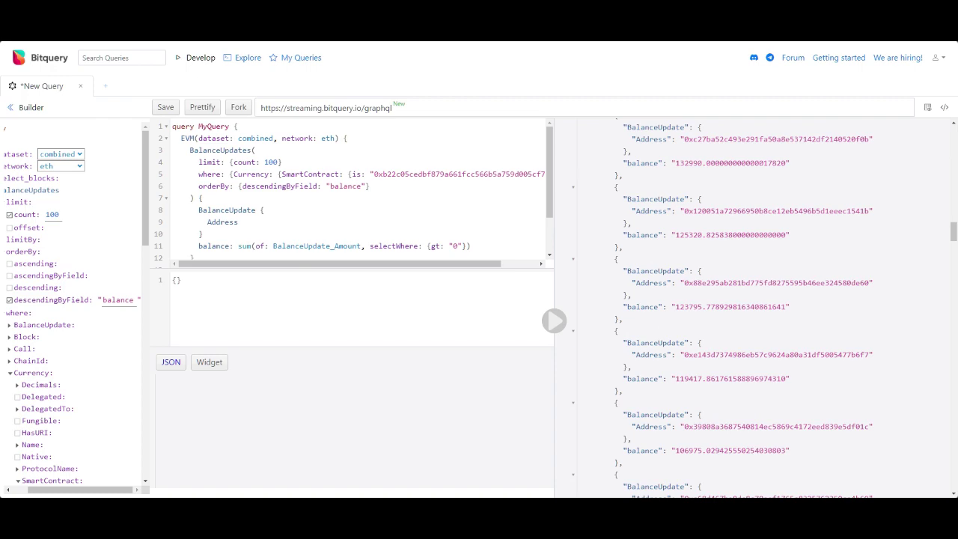
{"action": "scroll", "coordinate": [756, 307], "scroll_direction": "down", "scroll_amount": 5}
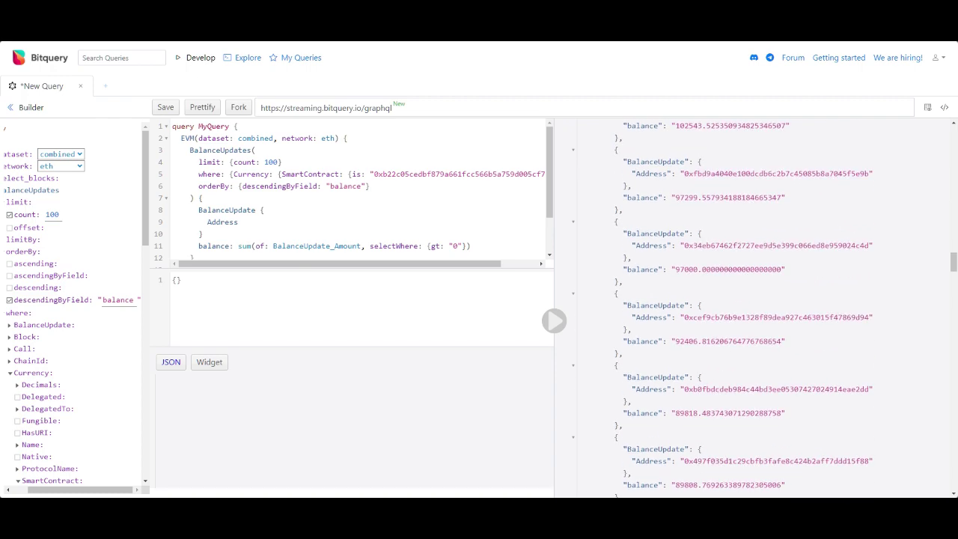
{"action": "type", "text": "0"}
{"action": "left_click", "coordinate": [553, 321]}
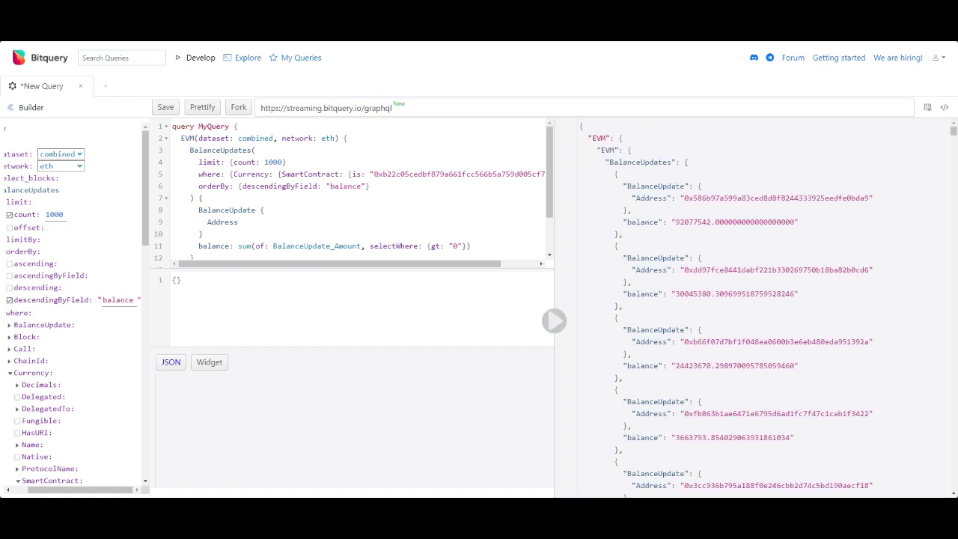
Scroll the results and select one holder's address
{"action": "scroll", "coordinate": [663, 331], "scroll_direction": "down", "scroll_amount": 5}
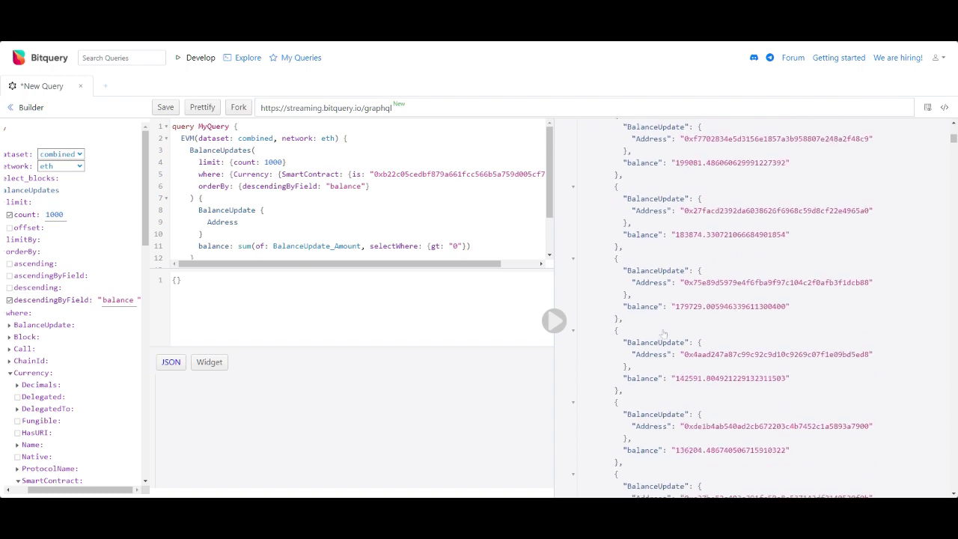
{"action": "scroll", "coordinate": [756, 306], "scroll_direction": "down", "scroll_amount": 5}
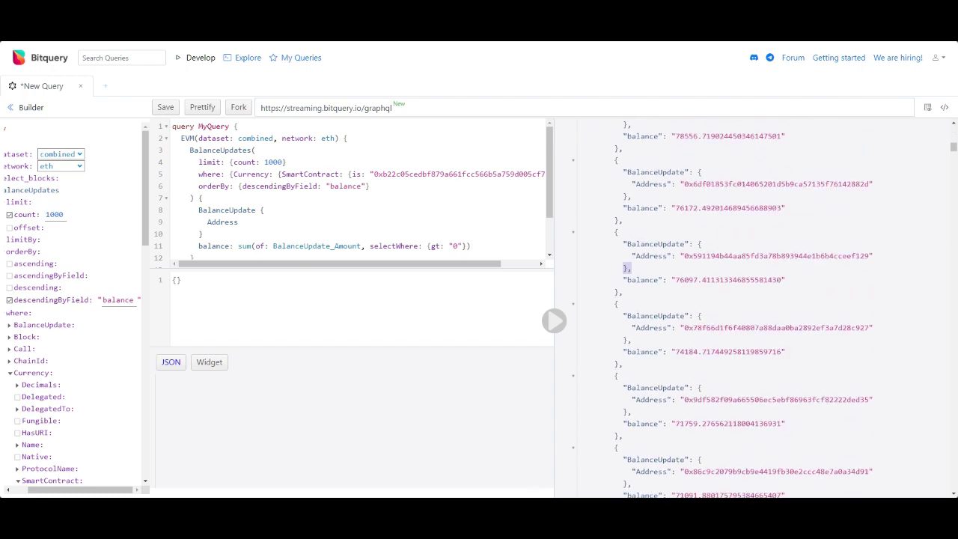
{"action": "double_click", "coordinate": [776, 256]}
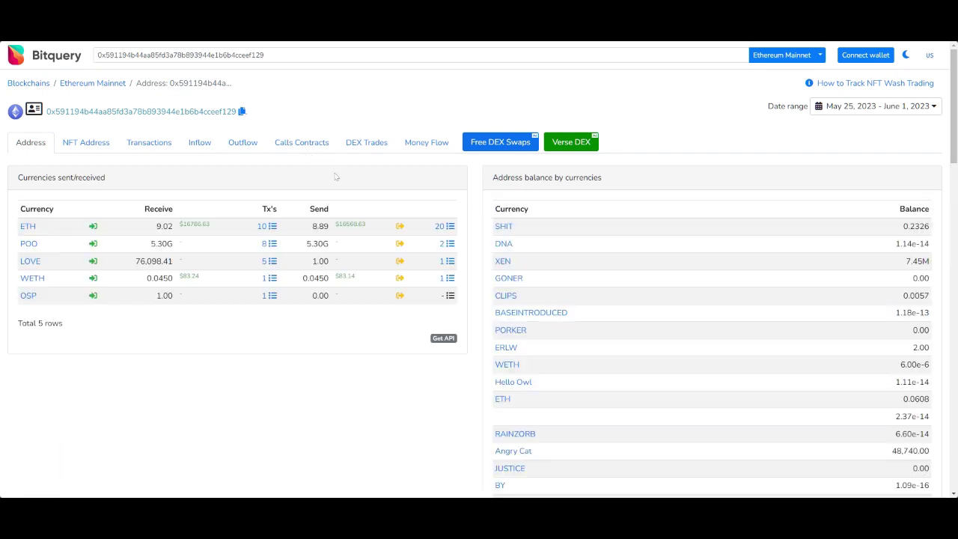
On the holder's address page, show the Money Flow graph of ETH transfers
{"action": "scroll", "coordinate": [359, 237], "scroll_direction": "down", "scroll_amount": 3}
{"action": "scroll", "coordinate": [360, 236], "scroll_direction": "up", "scroll_amount": 3}
{"action": "left_click", "coordinate": [428, 149]}
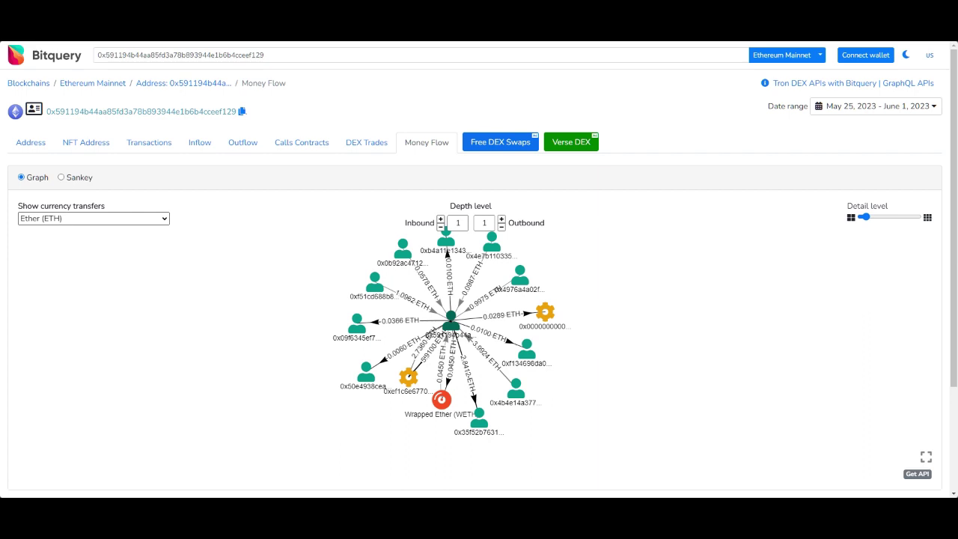
Show Love (LOVE) transfers with inbound and outbound depth both set to 2
{"action": "left_click", "coordinate": [167, 269]}
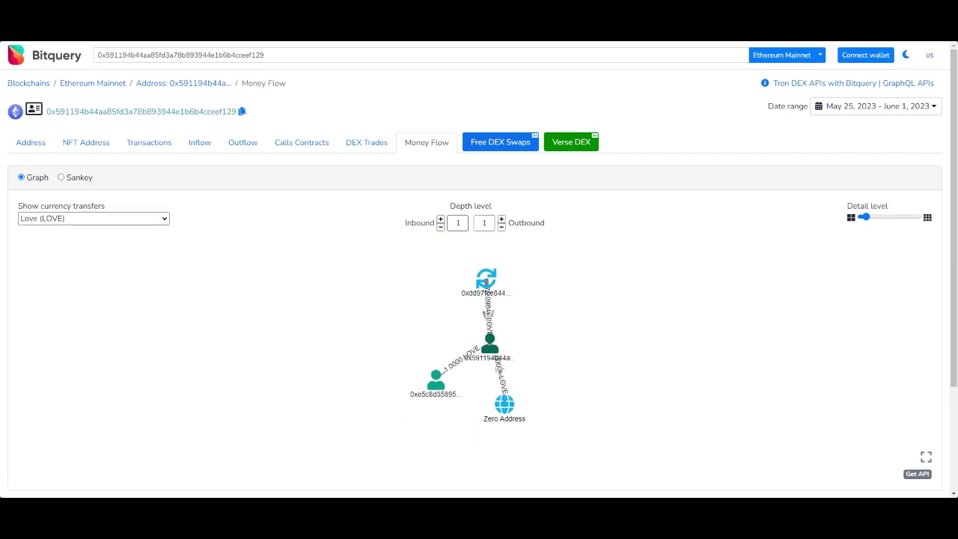
{"action": "left_click", "coordinate": [440, 219]}
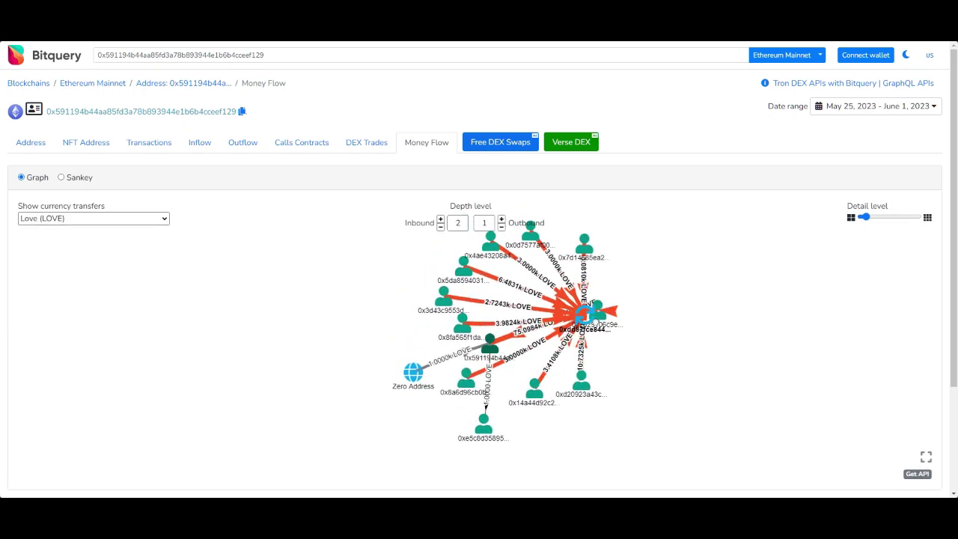
{"action": "left_click", "coordinate": [501, 220]}
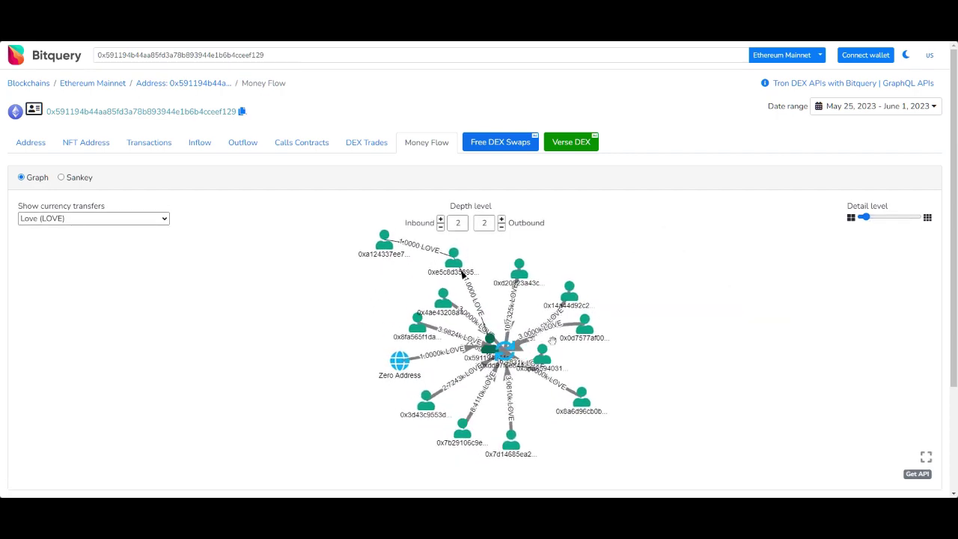
Raise the detail level and drag the hub and recipient nodes apart
{"action": "left_click_drag", "start_coordinate": [515, 358], "coordinate": [642, 349]}
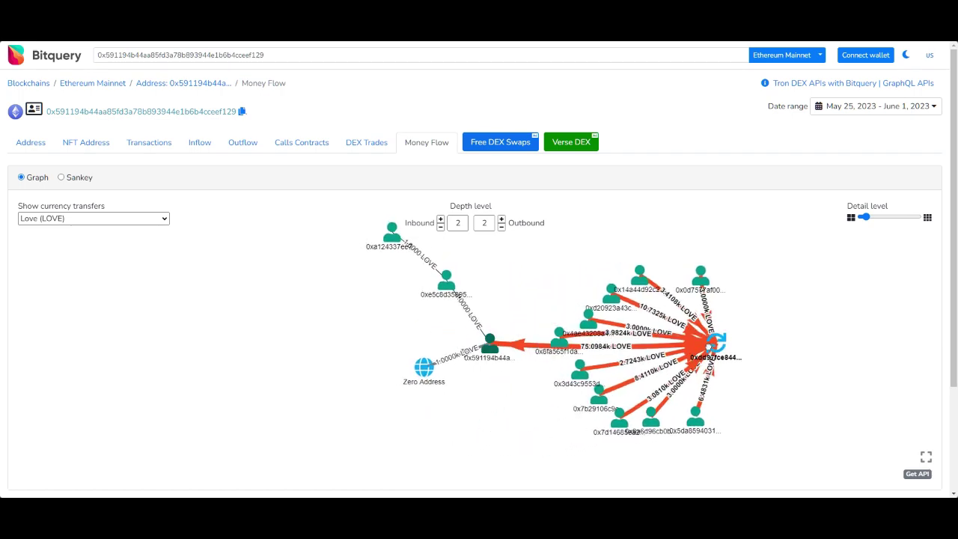
{"action": "left_click", "coordinate": [876, 218]}
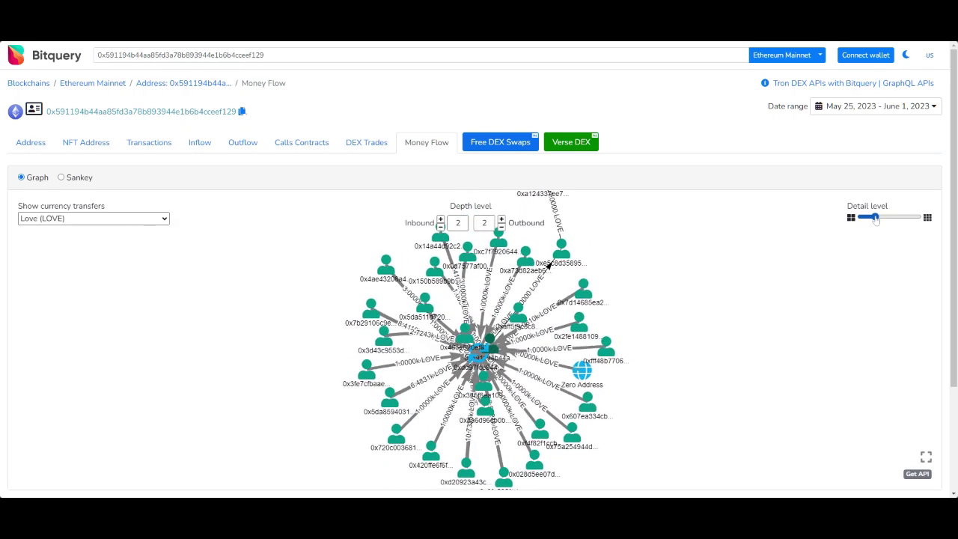
{"action": "left_click_drag", "start_coordinate": [483, 350], "coordinate": [811, 383]}
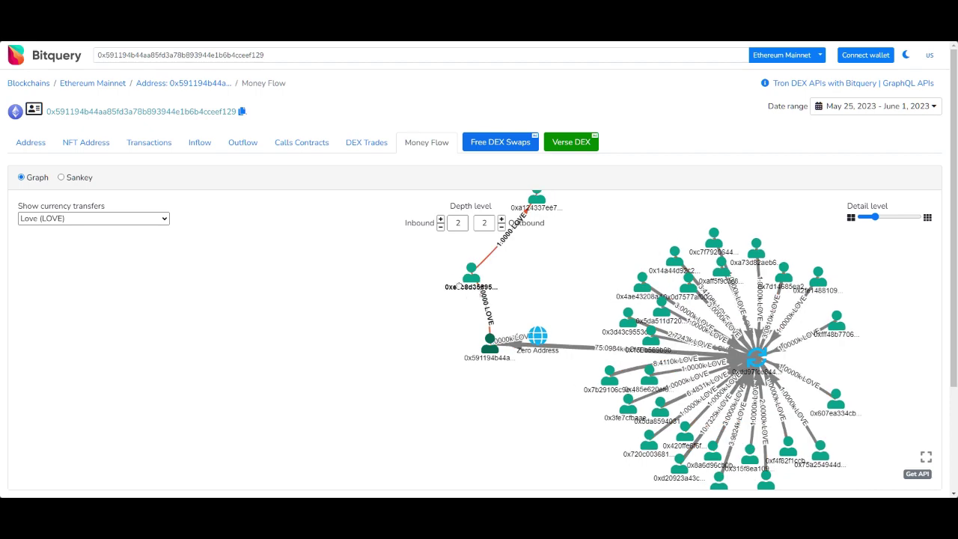
{"action": "left_click_drag", "start_coordinate": [458, 286], "coordinate": [342, 355]}
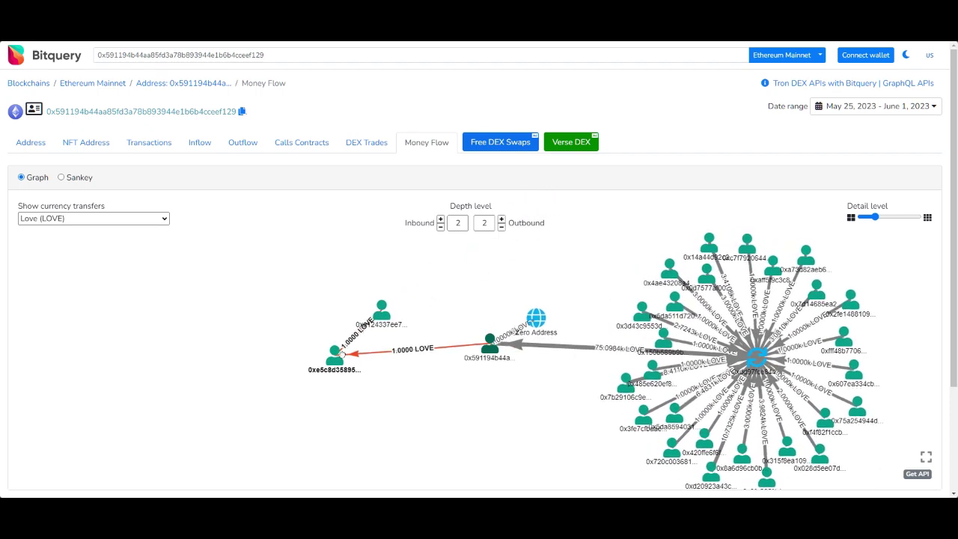